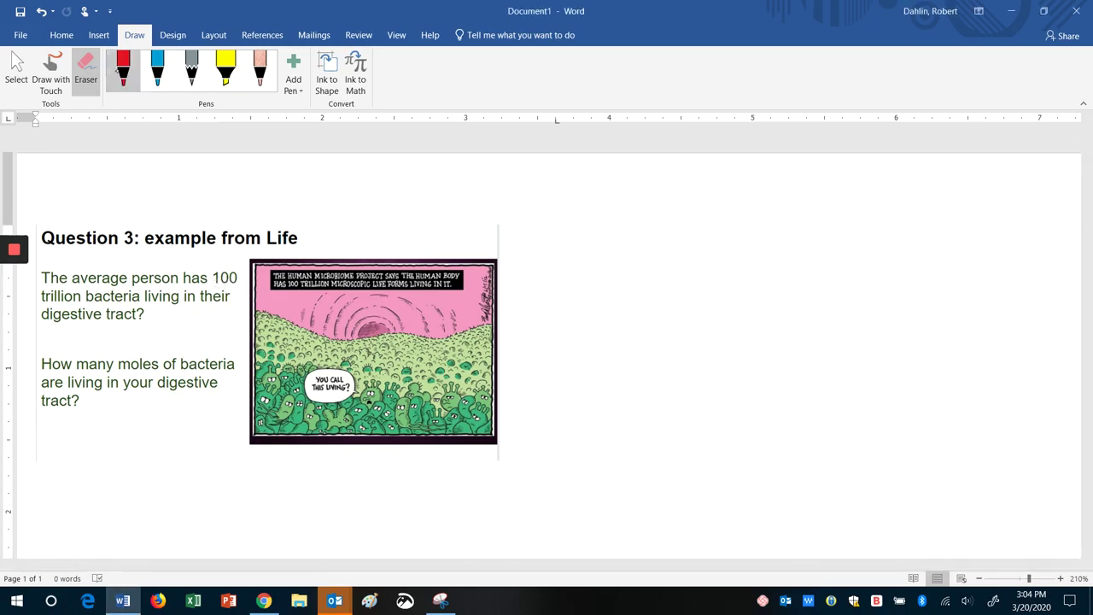
- Switch to the red pen and underline '100 trillion' in the question
{"action": "left_click", "coordinate": [122, 68]}
{"action": "left_click_drag", "start_coordinate": [214, 286], "coordinate": [243, 287]}
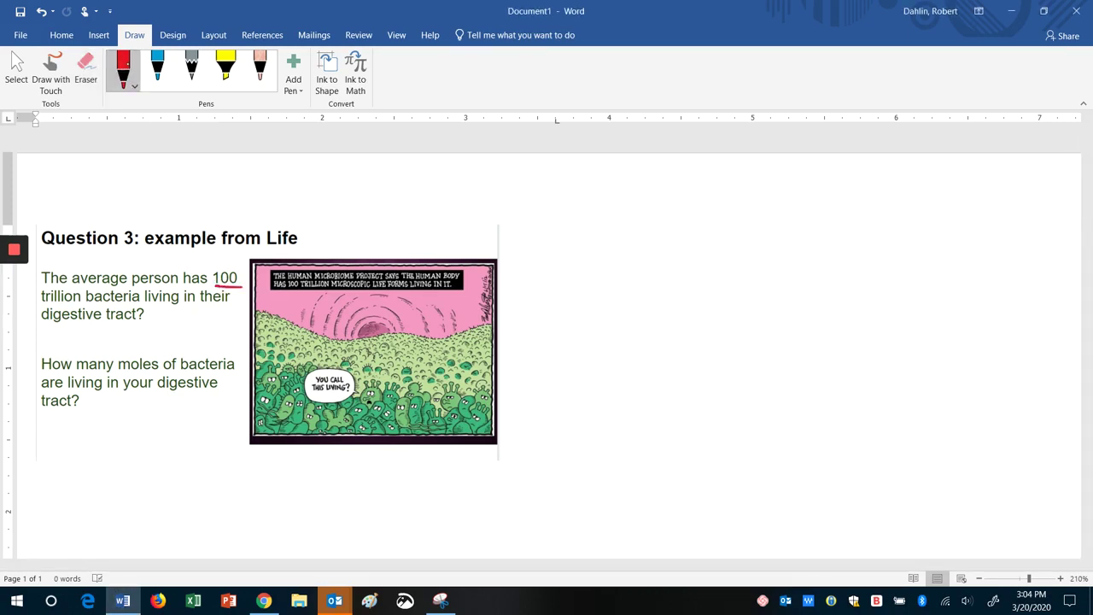
{"action": "left_click_drag", "start_coordinate": [38, 305], "coordinate": [86, 308]}
- Draw two fraction bars with an equals sign between them, right of the cartoon
{"action": "left_click_drag", "start_coordinate": [734, 279], "coordinate": [801, 283]}
{"action": "left_click_drag", "start_coordinate": [740, 306], "coordinate": [798, 311]}
{"action": "left_click_drag", "start_coordinate": [648, 300], "coordinate": [710, 296]}
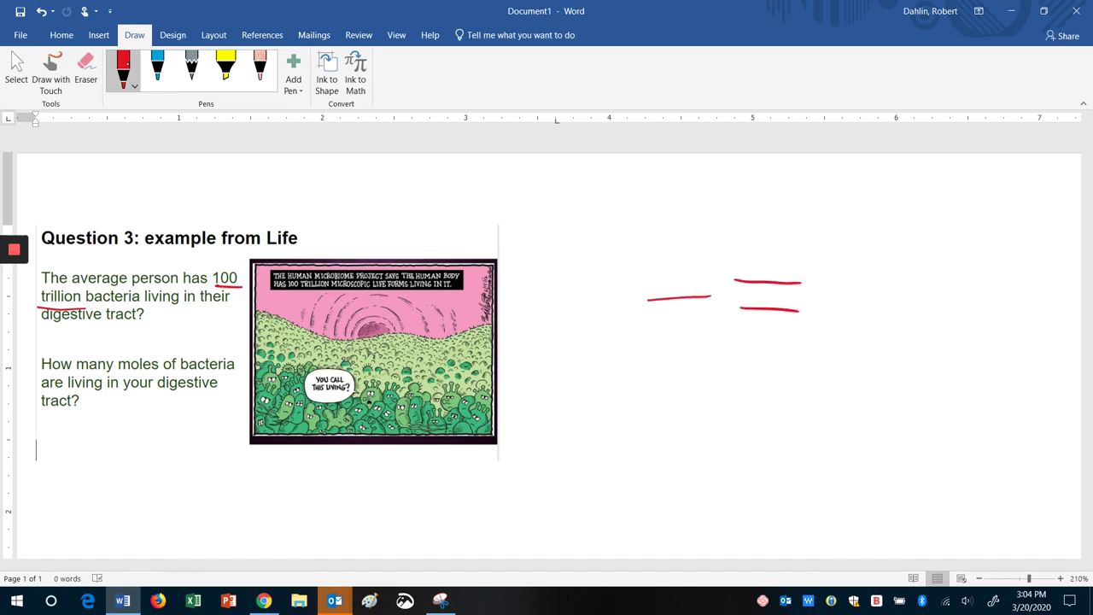
{"action": "left_click_drag", "start_coordinate": [564, 309], "coordinate": [647, 300]}
{"action": "left_click_drag", "start_coordinate": [825, 297], "coordinate": [973, 298]}
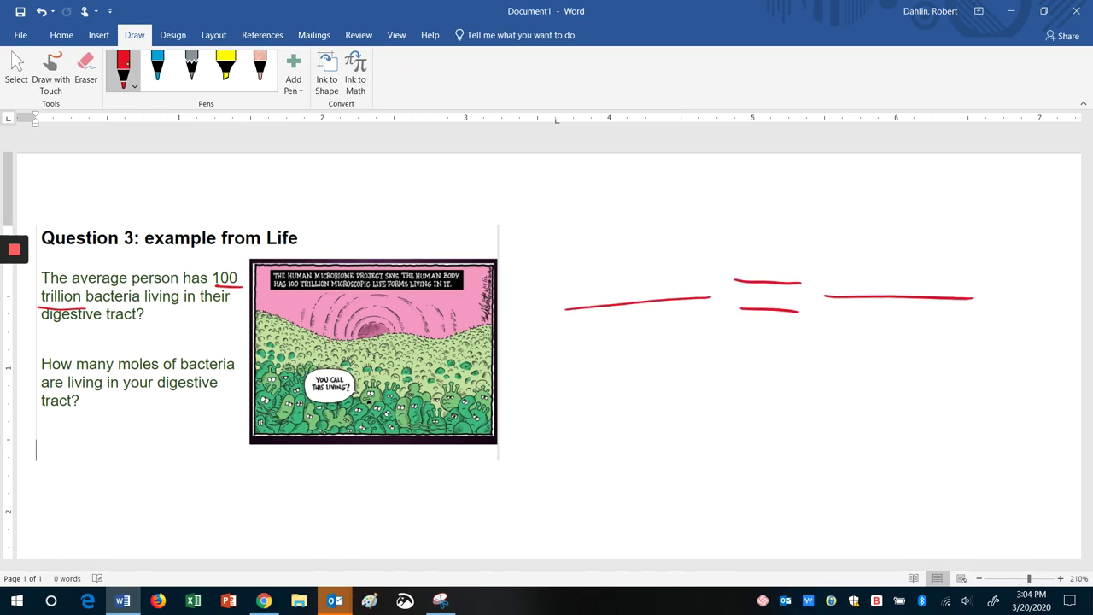
- Handwrite the labels 'WANT' and 'Give' to the left of the proportion
{"action": "mouse_move", "coordinate": [510, 232]}
{"action": "left_mouse_down"}
{"action": "mouse_move", "coordinate": [518, 246]}
{"action": "mouse_move", "coordinate": [528, 233]}
{"action": "mouse_move", "coordinate": [542, 246]}
{"action": "mouse_move", "coordinate": [556, 232]}
{"action": "mouse_move", "coordinate": [565, 246]}
{"action": "left_mouse_up"}
{"action": "left_click_drag", "start_coordinate": [554, 233], "coordinate": [573, 233]}
{"action": "mouse_move", "coordinate": [517, 357]}
{"action": "left_mouse_down"}
{"action": "mouse_move", "coordinate": [531, 386]}
{"action": "mouse_move", "coordinate": [547, 368]}
{"action": "left_mouse_up"}
{"action": "left_click_drag", "start_coordinate": [549, 384], "coordinate": [557, 376]}
{"action": "left_click_drag", "start_coordinate": [548, 384], "coordinate": [559, 384]}
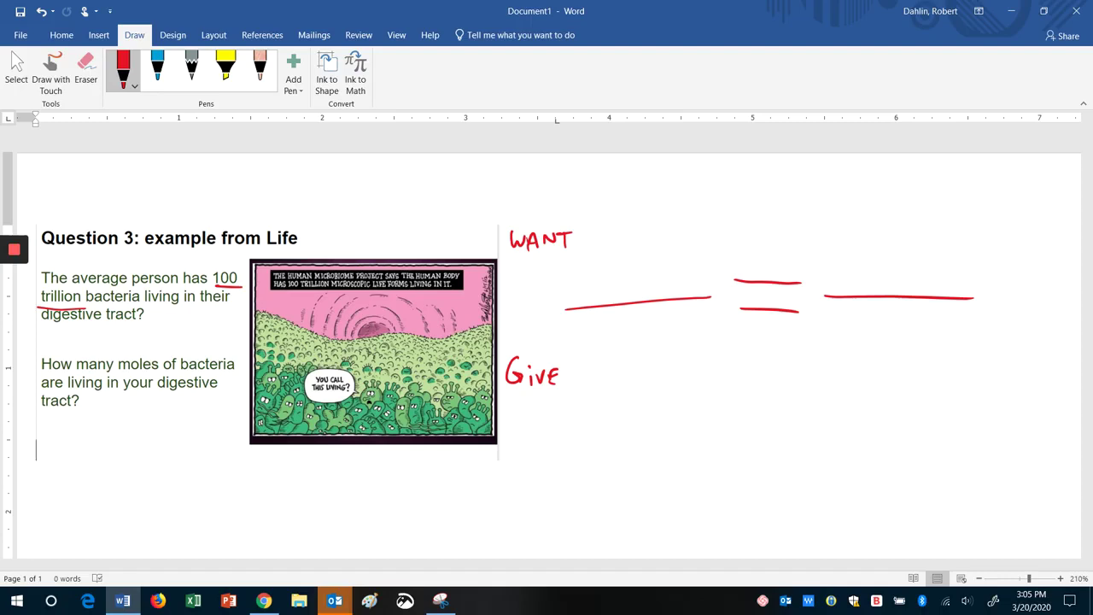
- Underline 'How many moles', write 'X (moles)' above the left bar, and begin the count below
{"action": "left_click_drag", "start_coordinate": [41, 371], "coordinate": [159, 373]}
{"action": "mouse_move", "coordinate": [597, 250]}
{"action": "left_mouse_down"}
{"action": "mouse_move", "coordinate": [581, 291]}
{"action": "mouse_move", "coordinate": [633, 282]}
{"action": "mouse_move", "coordinate": [642, 292]}
{"action": "left_mouse_up"}
{"action": "left_click_drag", "start_coordinate": [651, 282], "coordinate": [656, 292]}
{"action": "left_click_drag", "start_coordinate": [666, 282], "coordinate": [668, 300]}
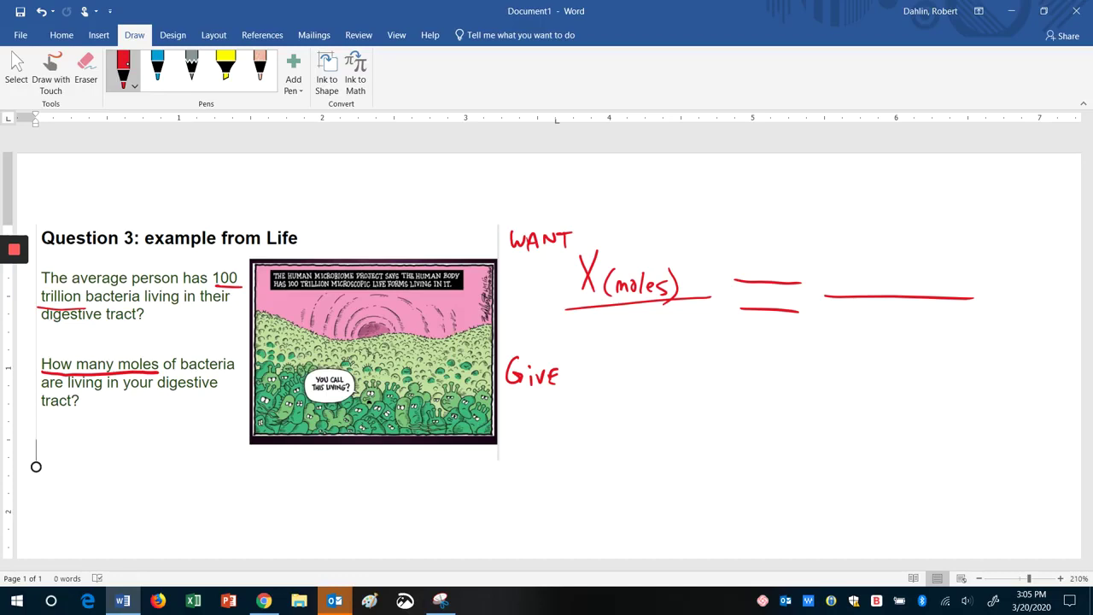
{"action": "mouse_move", "coordinate": [559, 322]}
{"action": "left_mouse_down"}
{"action": "mouse_move", "coordinate": [559, 339]}
{"action": "mouse_move", "coordinate": [570, 326]}
{"action": "mouse_move", "coordinate": [694, 328]}
{"action": "left_mouse_up"}
{"action": "left_click_drag", "start_coordinate": [704, 326], "coordinate": [723, 327]}
{"action": "left_click_drag", "start_coordinate": [734, 325], "coordinate": [746, 326]}
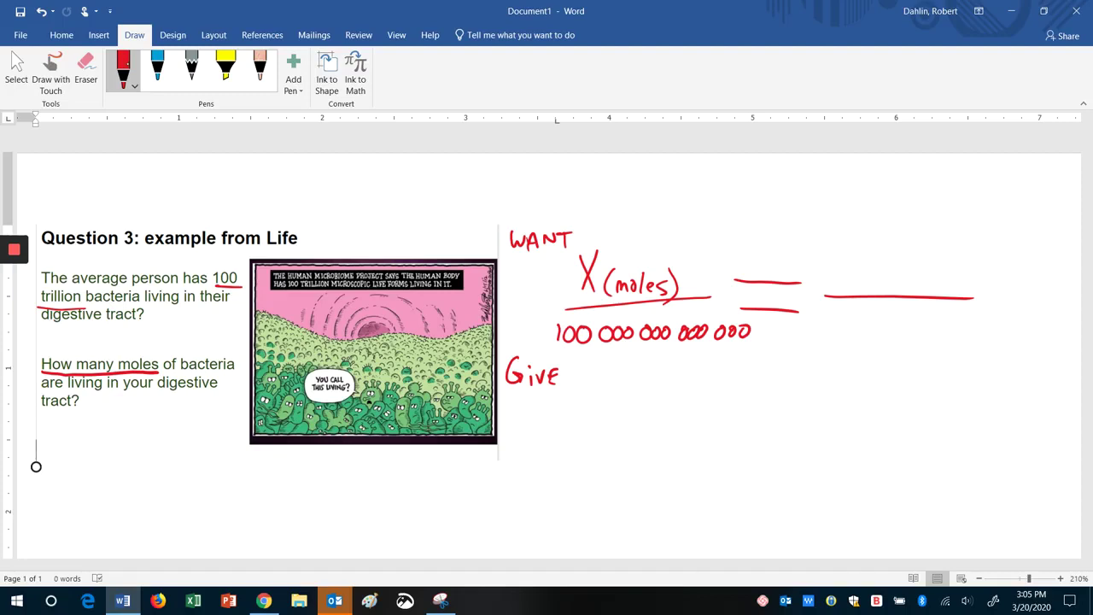
{"action": "mouse_move", "coordinate": [600, 356]}
{"action": "left_mouse_down"}
{"action": "mouse_move", "coordinate": [600, 378]}
{"action": "mouse_move", "coordinate": [626, 357]}
{"action": "mouse_move", "coordinate": [629, 376]}
{"action": "mouse_move", "coordinate": [657, 367]}
{"action": "mouse_move", "coordinate": [653, 380]}
{"action": "left_mouse_up"}
{"action": "mouse_move", "coordinate": [707, 344]}
{"action": "left_mouse_down"}
{"action": "mouse_move", "coordinate": [708, 367]}
{"action": "mouse_move", "coordinate": [773, 349]}
{"action": "left_mouse_up"}
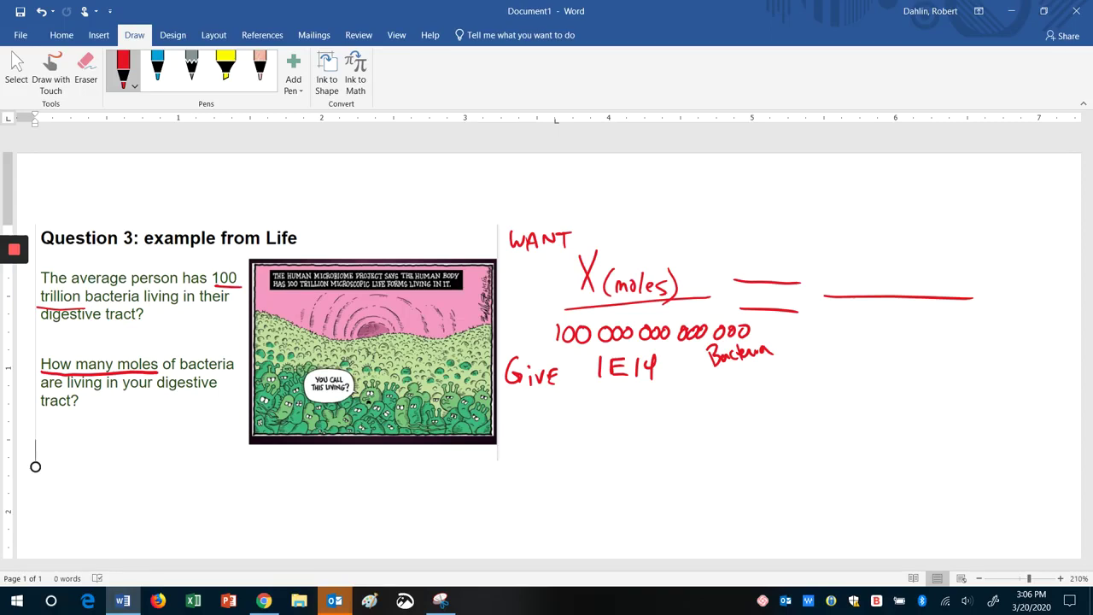
- Handwrite '1 mole = 6.02x10^23 Bacteria' in red beneath the 'Give 1E14' line
{"action": "mouse_move", "coordinate": [620, 439]}
{"action": "left_mouse_down"}
{"action": "mouse_move", "coordinate": [621, 479]}
{"action": "mouse_move", "coordinate": [708, 472]}
{"action": "mouse_move", "coordinate": [729, 457]}
{"action": "left_mouse_up"}
{"action": "left_click", "coordinate": [693, 461]}
{"action": "left_click_drag", "start_coordinate": [714, 466], "coordinate": [732, 467]}
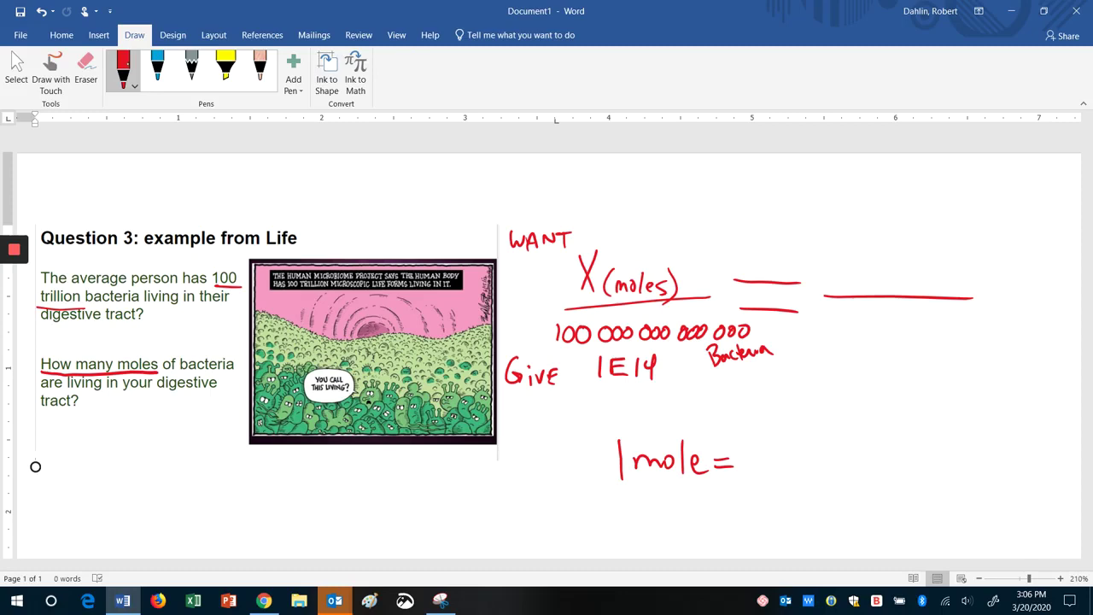
{"action": "mouse_move", "coordinate": [753, 446]}
{"action": "left_mouse_down"}
{"action": "mouse_move", "coordinate": [749, 469]}
{"action": "mouse_move", "coordinate": [779, 457]}
{"action": "mouse_move", "coordinate": [821, 473]}
{"action": "mouse_move", "coordinate": [808, 474]}
{"action": "left_mouse_up"}
{"action": "left_click", "coordinate": [764, 475]}
{"action": "mouse_move", "coordinate": [826, 456]}
{"action": "left_mouse_down"}
{"action": "mouse_move", "coordinate": [826, 477]}
{"action": "mouse_move", "coordinate": [859, 455]}
{"action": "mouse_move", "coordinate": [876, 473]}
{"action": "mouse_move", "coordinate": [905, 472]}
{"action": "left_mouse_up"}
{"action": "mouse_move", "coordinate": [913, 453]}
{"action": "left_mouse_down"}
{"action": "mouse_move", "coordinate": [913, 471]}
{"action": "mouse_move", "coordinate": [928, 471]}
{"action": "left_mouse_up"}
{"action": "mouse_move", "coordinate": [930, 465]}
{"action": "left_mouse_down"}
{"action": "mouse_move", "coordinate": [937, 471]}
{"action": "mouse_move", "coordinate": [922, 459]}
{"action": "left_mouse_up"}
{"action": "left_click_drag", "start_coordinate": [950, 463], "coordinate": [958, 471]}
{"action": "left_click_drag", "start_coordinate": [943, 462], "coordinate": [943, 474]}
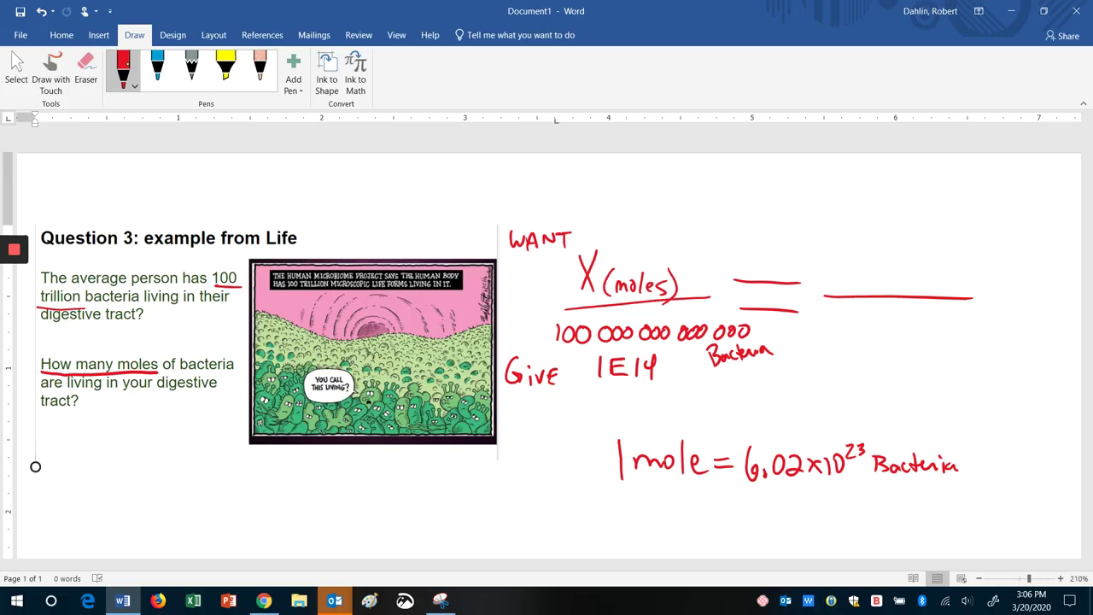
- Underline the moles unit and write '1 mole' above the right fraction bar
{"action": "left_click_drag", "start_coordinate": [618, 296], "coordinate": [645, 299]}
{"action": "mouse_move", "coordinate": [846, 249]}
{"action": "left_mouse_down"}
{"action": "mouse_move", "coordinate": [847, 286]}
{"action": "mouse_move", "coordinate": [876, 275]}
{"action": "mouse_move", "coordinate": [888, 284]}
{"action": "left_mouse_up"}
{"action": "mouse_move", "coordinate": [898, 269]}
{"action": "left_mouse_down"}
{"action": "mouse_move", "coordinate": [908, 288]}
{"action": "mouse_move", "coordinate": [934, 285]}
{"action": "left_mouse_up"}
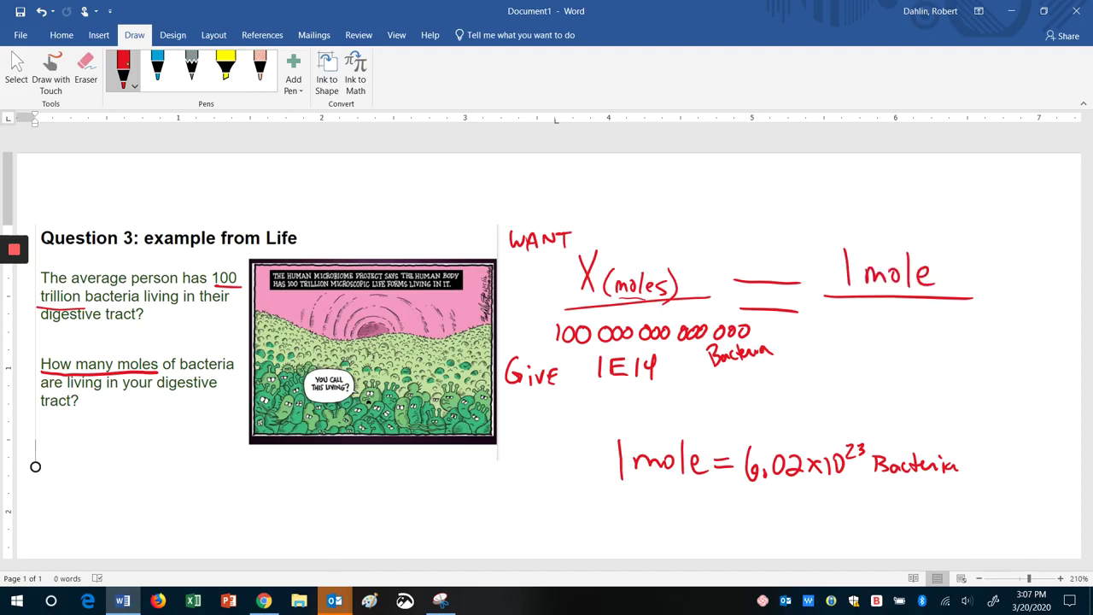
- Write '6.02x10^23 Bacteria' below the right fraction bar
{"action": "mouse_move", "coordinate": [953, 323]}
{"action": "left_mouse_down"}
{"action": "mouse_move", "coordinate": [953, 343]}
{"action": "mouse_move", "coordinate": [990, 343]}
{"action": "left_mouse_up"}
{"action": "left_click_drag", "start_coordinate": [984, 333], "coordinate": [1033, 344]}
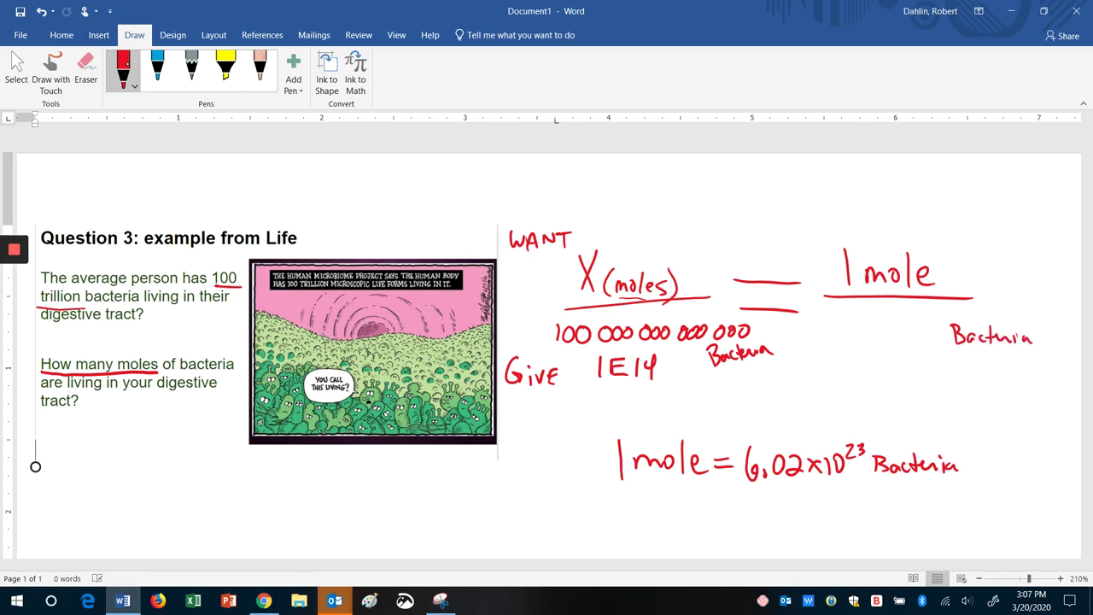
{"action": "left_click_drag", "start_coordinate": [823, 318], "coordinate": [821, 338]}
{"action": "left_click_drag", "start_coordinate": [826, 339], "coordinate": [842, 324]}
{"action": "left_click_drag", "start_coordinate": [852, 324], "coordinate": [875, 336]}
{"action": "mouse_move", "coordinate": [876, 325]}
{"action": "left_mouse_down"}
{"action": "mouse_move", "coordinate": [865, 336]}
{"action": "mouse_move", "coordinate": [882, 336]}
{"action": "left_mouse_up"}
{"action": "mouse_move", "coordinate": [893, 322]}
{"action": "left_mouse_down"}
{"action": "mouse_move", "coordinate": [888, 333]}
{"action": "mouse_move", "coordinate": [912, 326]}
{"action": "left_mouse_up"}
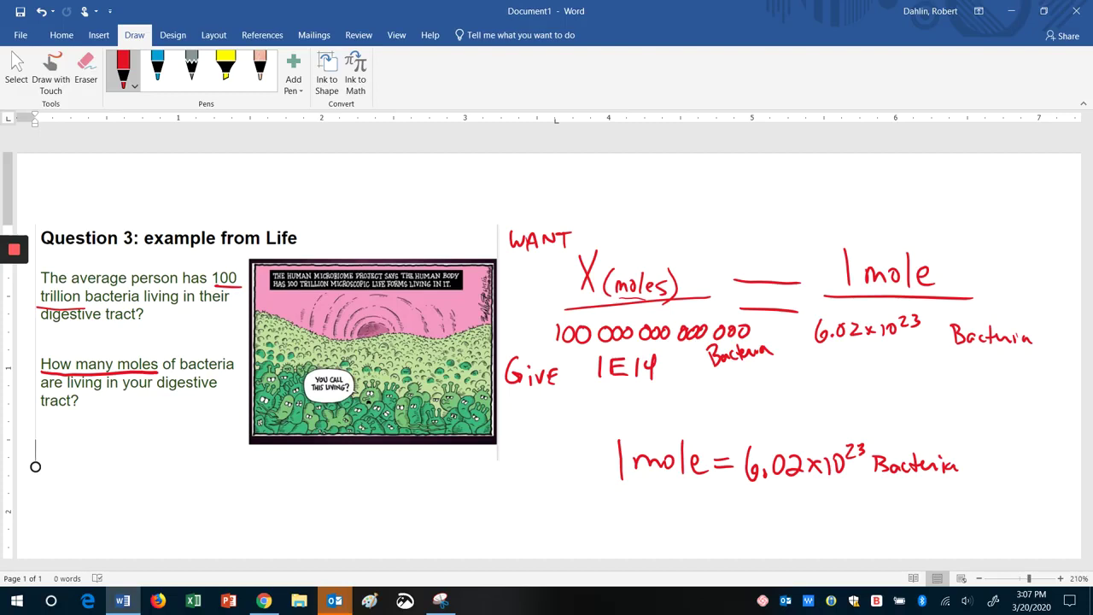
- Write 'X = 1.66 x10^-10 moles' at the top right and box it in red
{"action": "mouse_move", "coordinate": [677, 182]}
{"action": "left_mouse_down"}
{"action": "mouse_move", "coordinate": [684, 211]}
{"action": "mouse_move", "coordinate": [668, 209]}
{"action": "mouse_move", "coordinate": [707, 192]}
{"action": "left_mouse_up"}
{"action": "mouse_move", "coordinate": [694, 197]}
{"action": "left_mouse_down"}
{"action": "mouse_move", "coordinate": [732, 209]}
{"action": "mouse_move", "coordinate": [743, 198]}
{"action": "mouse_move", "coordinate": [804, 200]}
{"action": "left_mouse_up"}
{"action": "mouse_move", "coordinate": [804, 187]}
{"action": "left_mouse_down"}
{"action": "mouse_move", "coordinate": [794, 201]}
{"action": "mouse_move", "coordinate": [815, 204]}
{"action": "mouse_move", "coordinate": [829, 186]}
{"action": "mouse_move", "coordinate": [852, 185]}
{"action": "left_mouse_up"}
{"action": "mouse_move", "coordinate": [862, 172]}
{"action": "left_mouse_down"}
{"action": "mouse_move", "coordinate": [872, 204]}
{"action": "mouse_move", "coordinate": [903, 204]}
{"action": "left_mouse_up"}
{"action": "left_click_drag", "start_coordinate": [916, 196], "coordinate": [907, 205]}
{"action": "mouse_move", "coordinate": [893, 161]}
{"action": "left_mouse_down"}
{"action": "mouse_move", "coordinate": [789, 162]}
{"action": "mouse_move", "coordinate": [666, 219]}
{"action": "mouse_move", "coordinate": [863, 217]}
{"action": "mouse_move", "coordinate": [937, 169]}
{"action": "mouse_move", "coordinate": [894, 162]}
{"action": "left_mouse_up"}
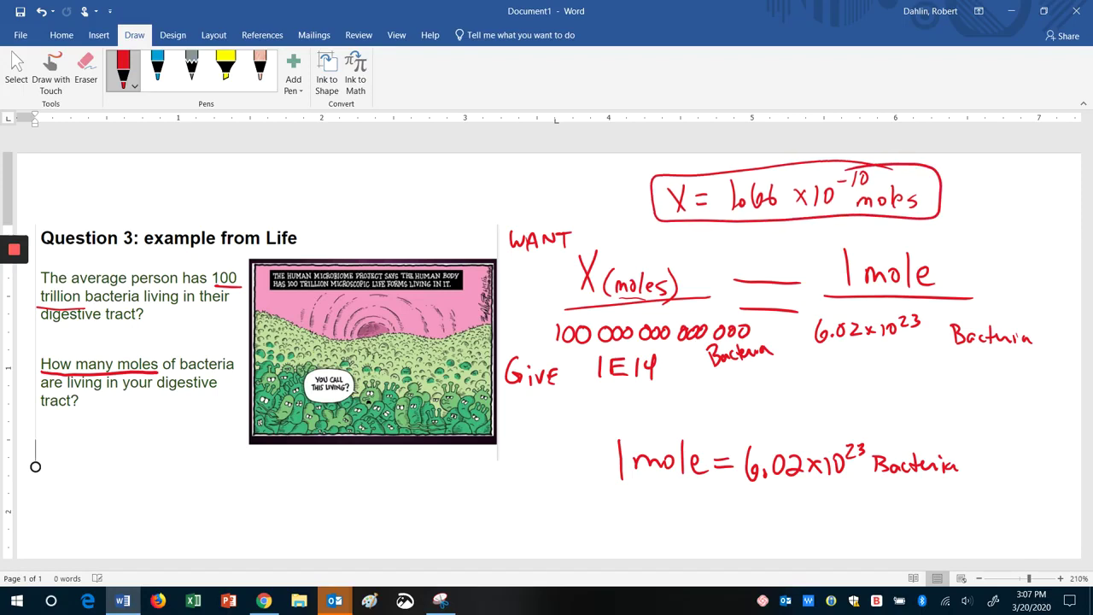